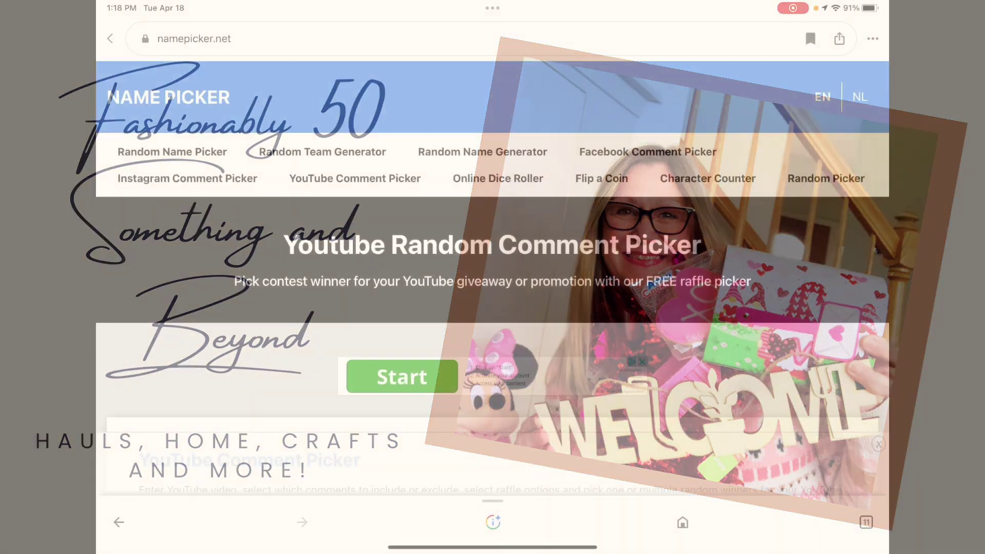
{"action": "scroll", "coordinate": [493, 308], "scroll_direction": "down", "scroll_amount": 3}
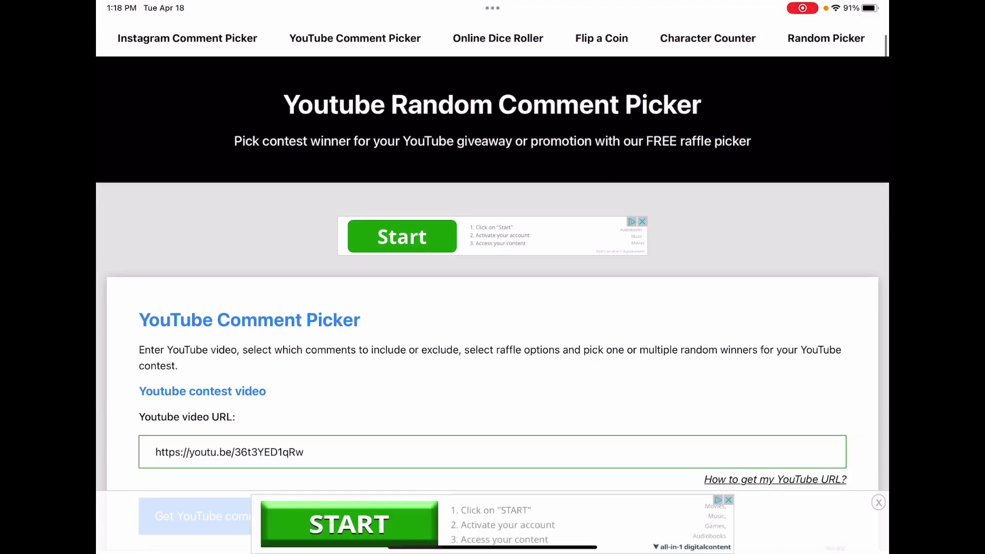
{"action": "scroll", "coordinate": [492, 307], "scroll_direction": "down", "scroll_amount": 2}
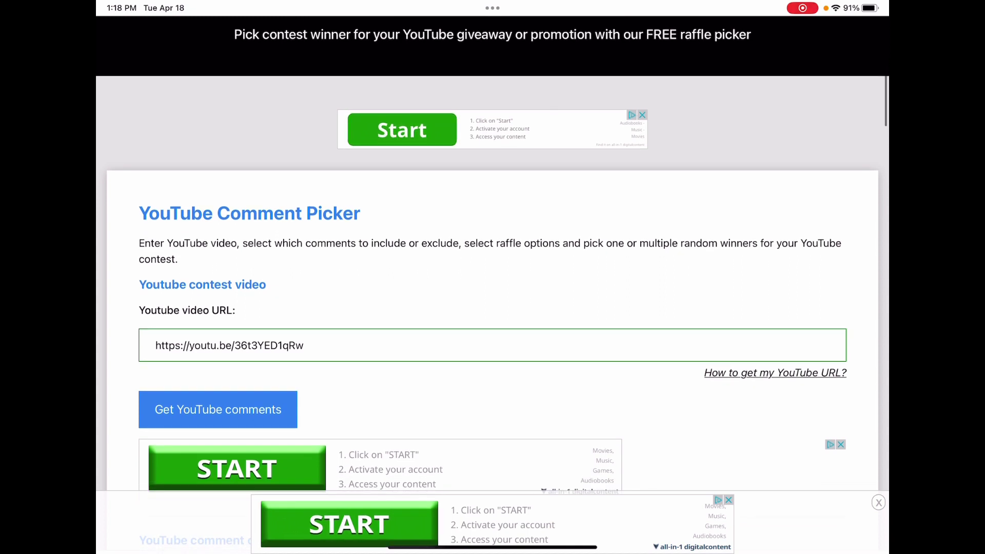
{"action": "scroll", "coordinate": [493, 308], "scroll_direction": "down", "scroll_amount": 1}
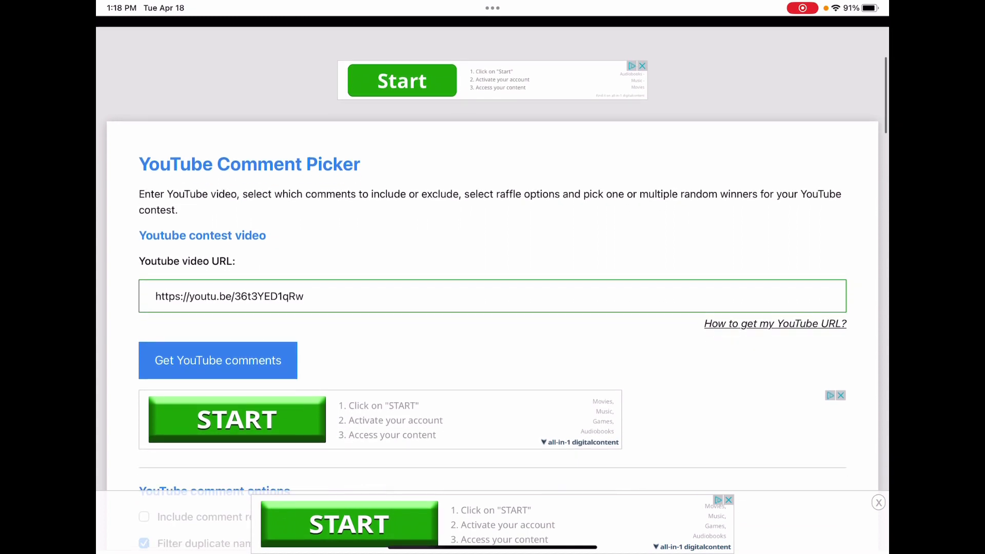
{"action": "scroll", "coordinate": [492, 308], "scroll_direction": "down", "scroll_amount": 3}
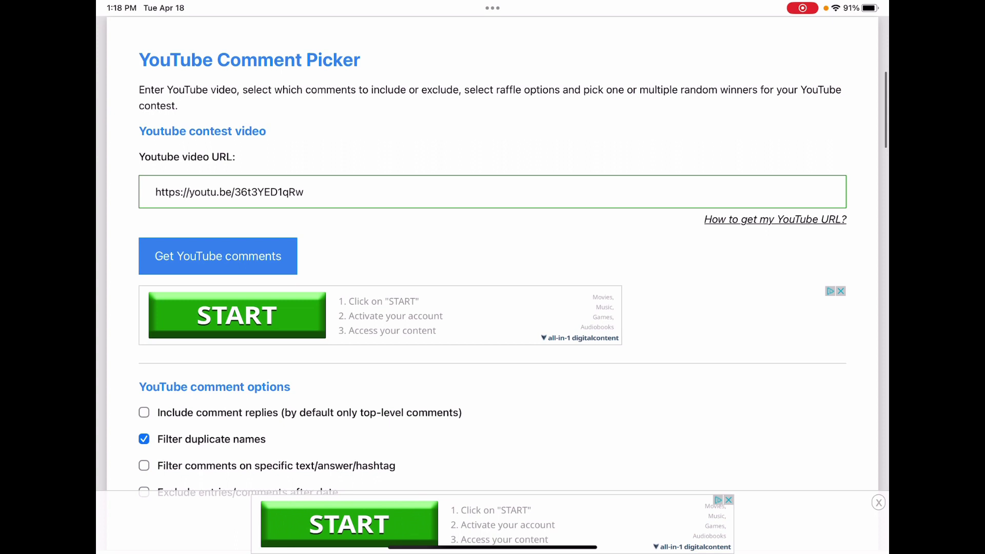
{"action": "scroll", "coordinate": [493, 308], "scroll_direction": "down", "scroll_amount": 1}
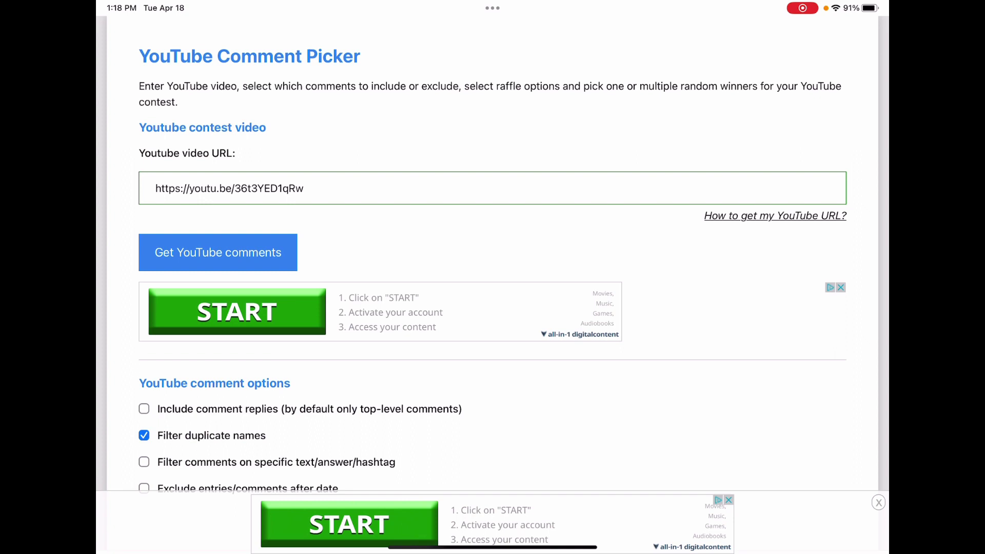
{"action": "scroll", "coordinate": [492, 308], "scroll_direction": "down", "scroll_amount": 3}
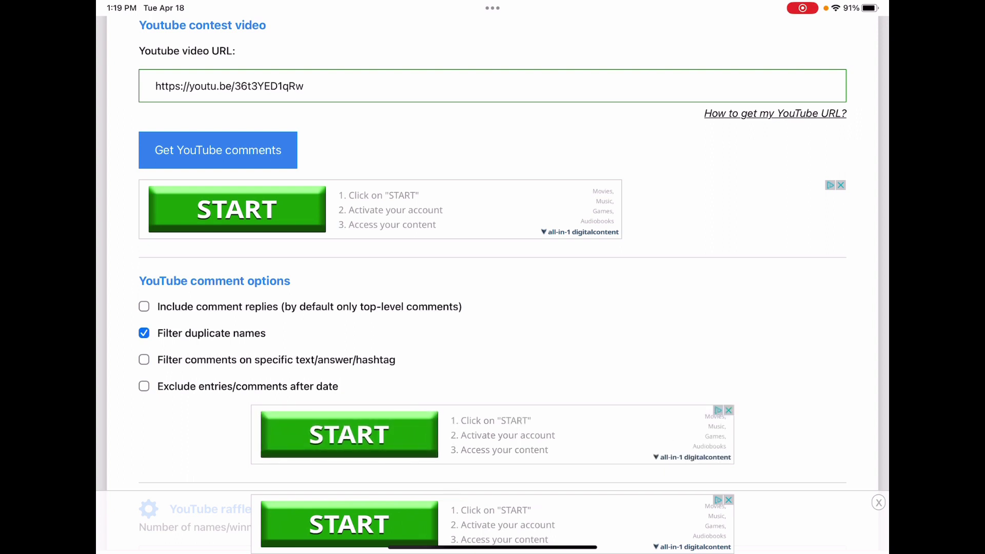
Enable the comment text filter with '#remember' and reload the comments, showing 20 loaded
{"action": "left_click", "coordinate": [144, 359]}
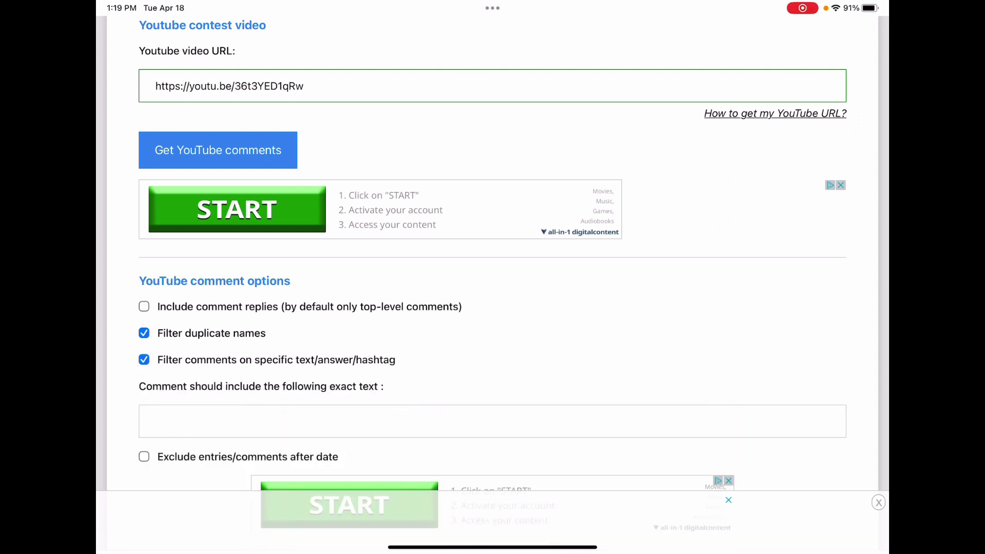
{"action": "left_click", "coordinate": [492, 421]}
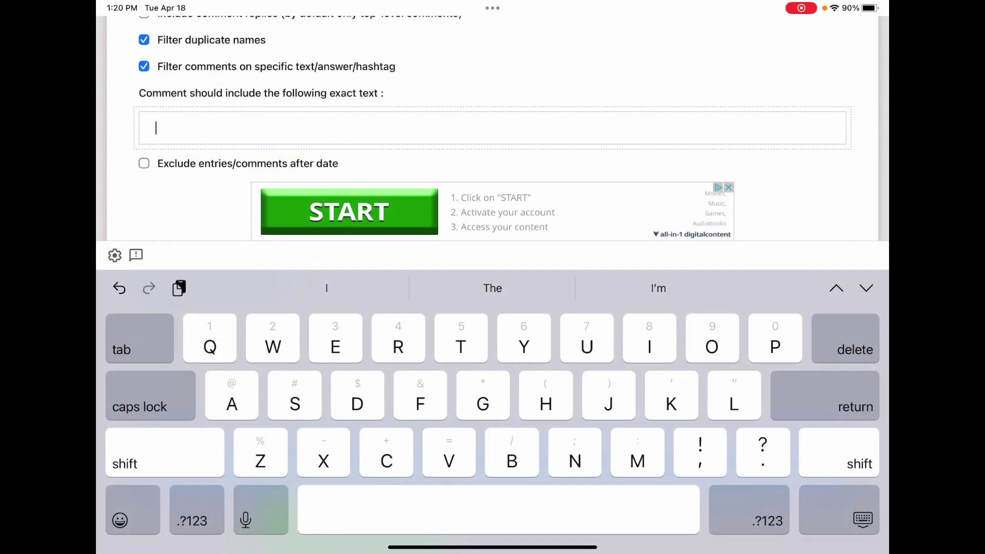
{"action": "left_click", "coordinate": [192, 519]}
{"action": "type", "text": "#"}
{"action": "left_click", "coordinate": [191, 519]}
{"action": "type", "text": "r"}
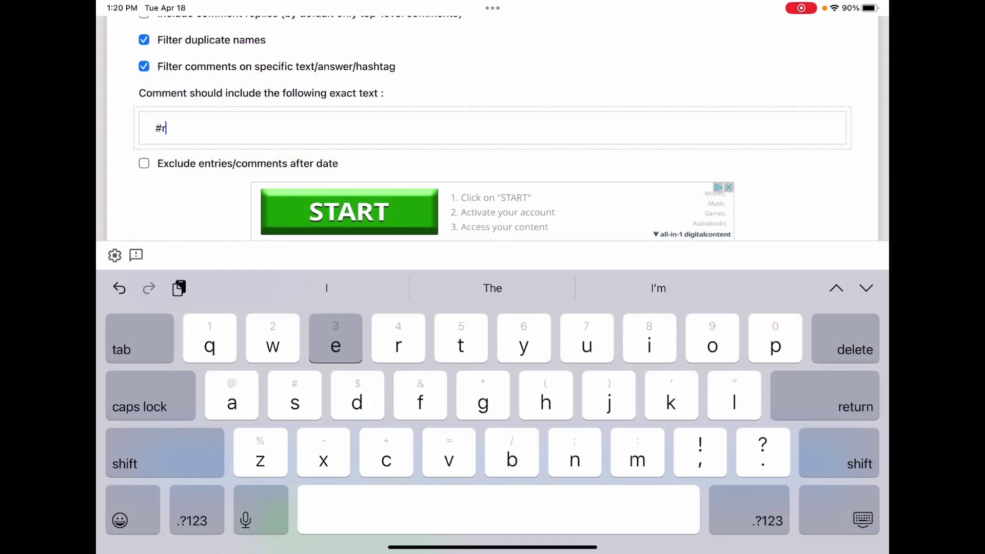
{"action": "type", "text": "em"}
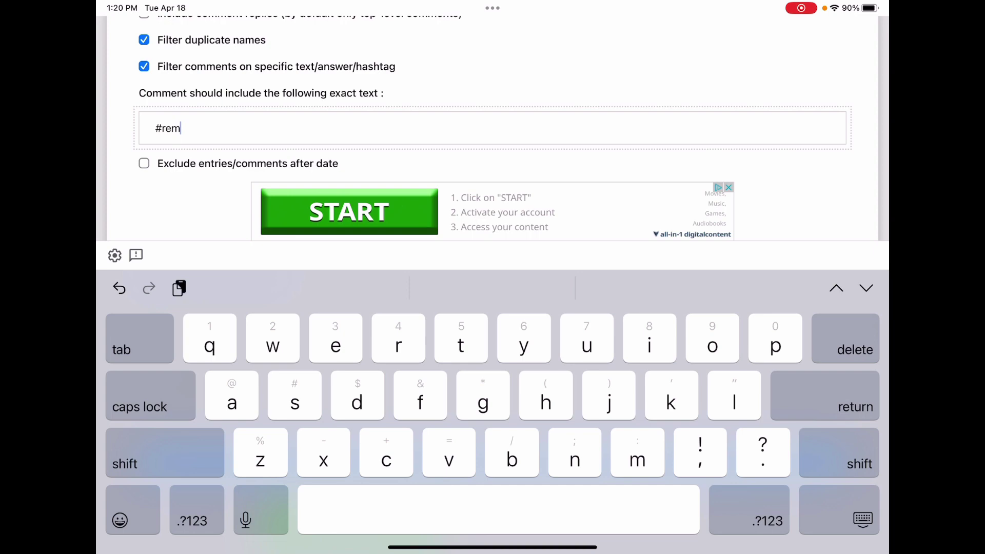
{"action": "type", "text": "emb"}
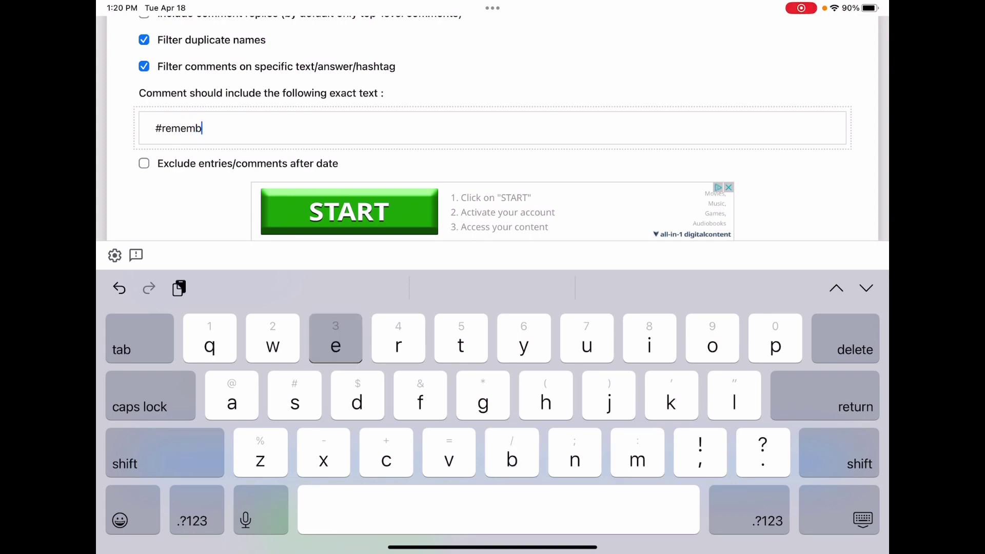
{"action": "type", "text": "er"}
{"action": "key", "text": "Return"}
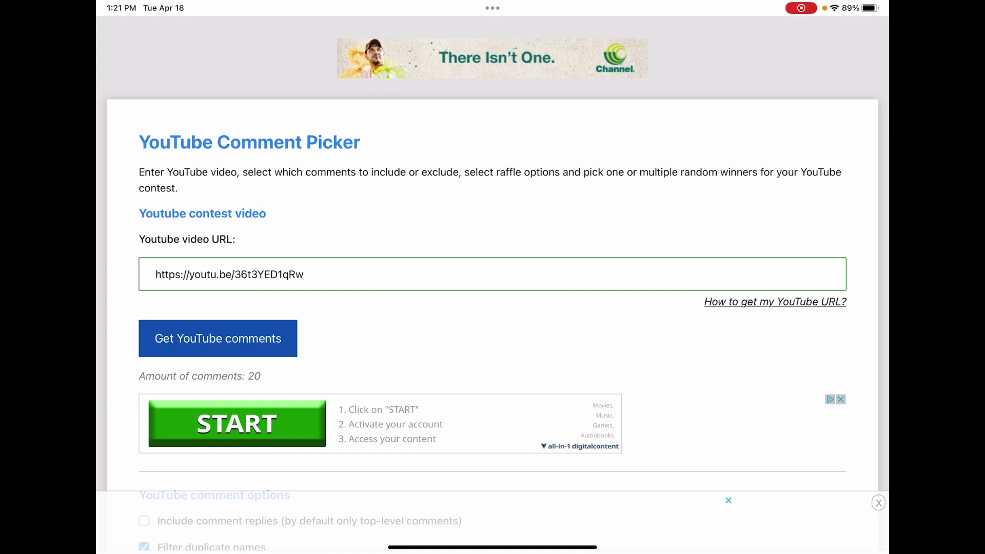
{"action": "scroll", "coordinate": [493, 308], "scroll_direction": "down", "scroll_amount": 2}
{"action": "scroll", "coordinate": [493, 308], "scroll_direction": "down", "scroll_amount": 2}
{"action": "scroll", "coordinate": [492, 308], "scroll_direction": "down", "scroll_amount": 2}
{"action": "scroll", "coordinate": [492, 308], "scroll_direction": "down", "scroll_amount": 2}
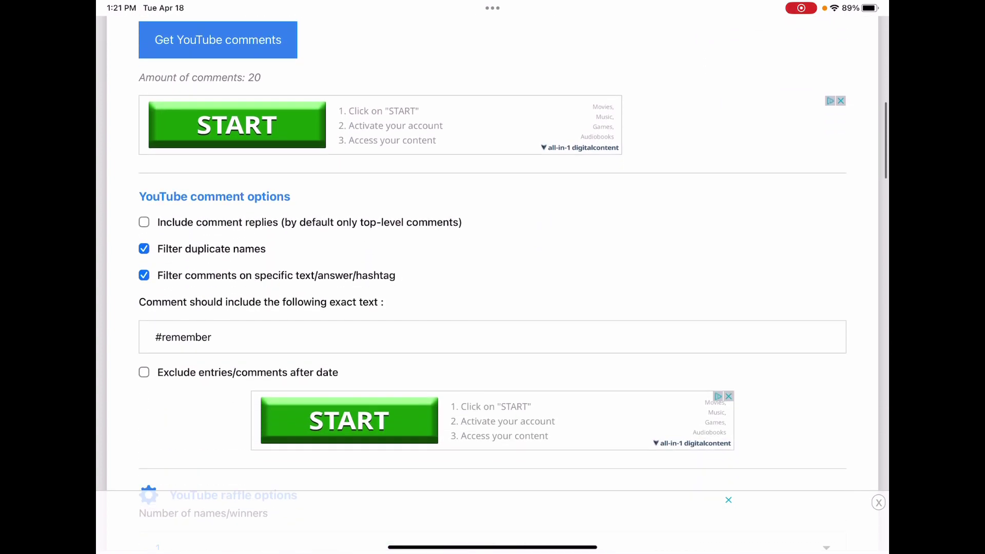
{"action": "scroll", "coordinate": [493, 308], "scroll_direction": "down", "scroll_amount": 1}
{"action": "scroll", "coordinate": [493, 308], "scroll_direction": "down", "scroll_amount": 2}
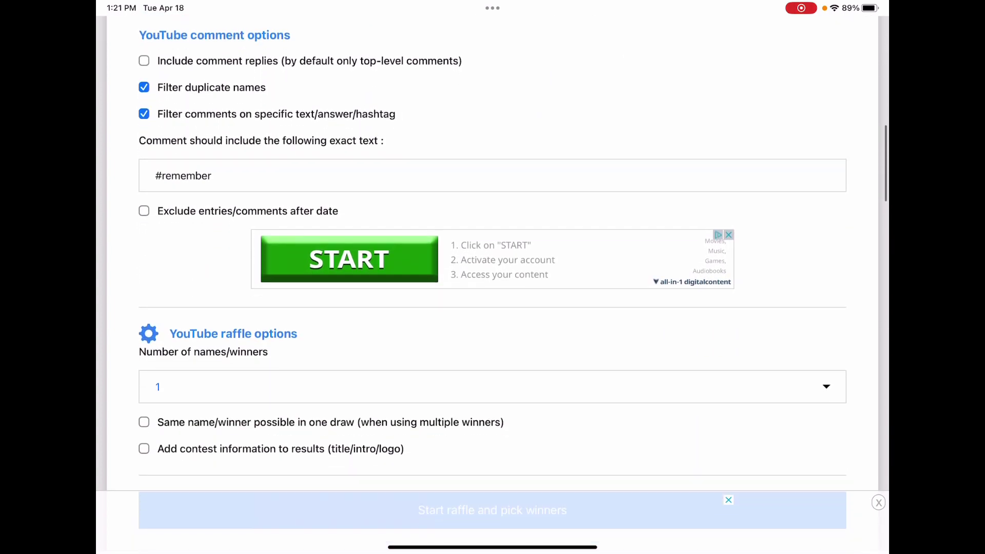
{"action": "scroll", "coordinate": [493, 308], "scroll_direction": "down", "scroll_amount": 2}
{"action": "scroll", "coordinate": [492, 308], "scroll_direction": "down", "scroll_amount": 2}
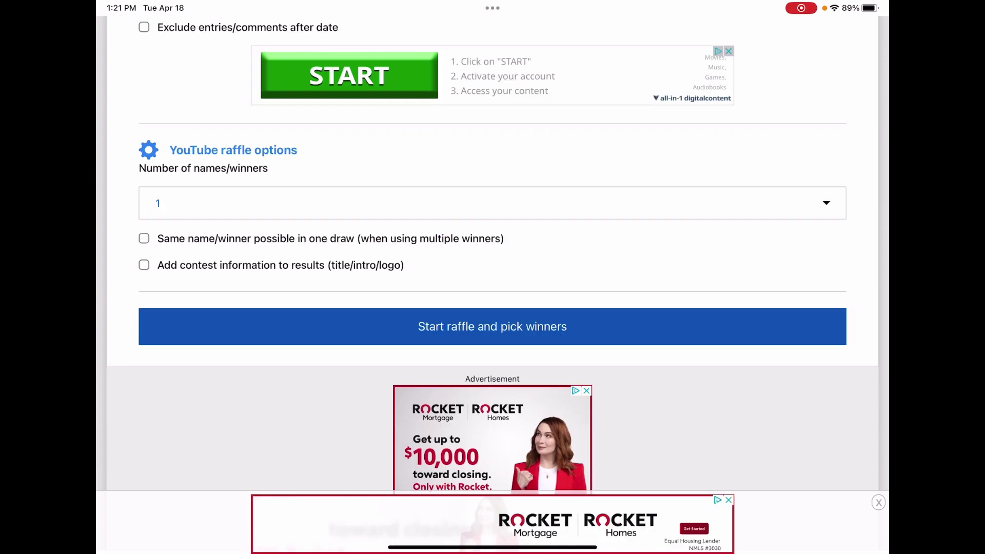
Start the raffle to pick one winner whose comment contains #Remember
{"action": "left_click", "coordinate": [491, 326]}
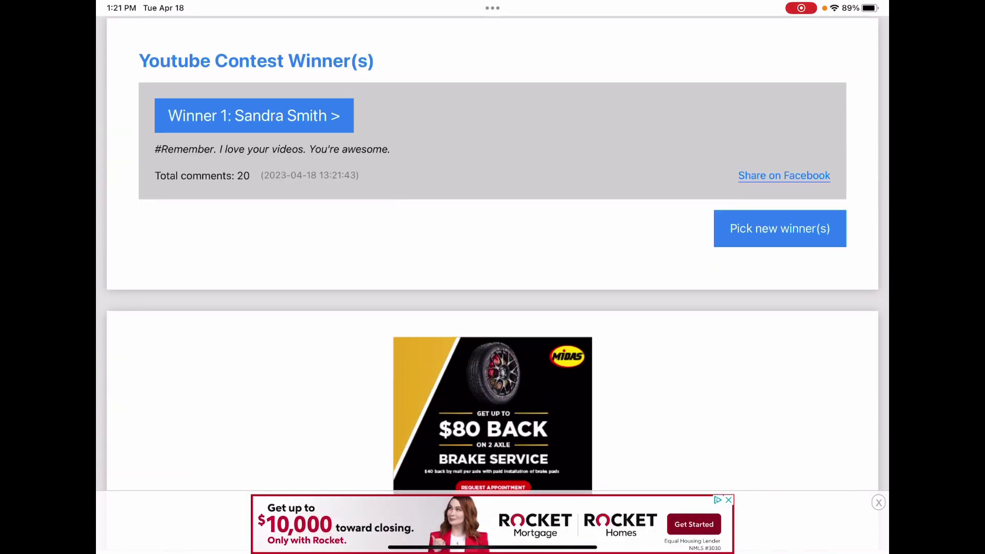